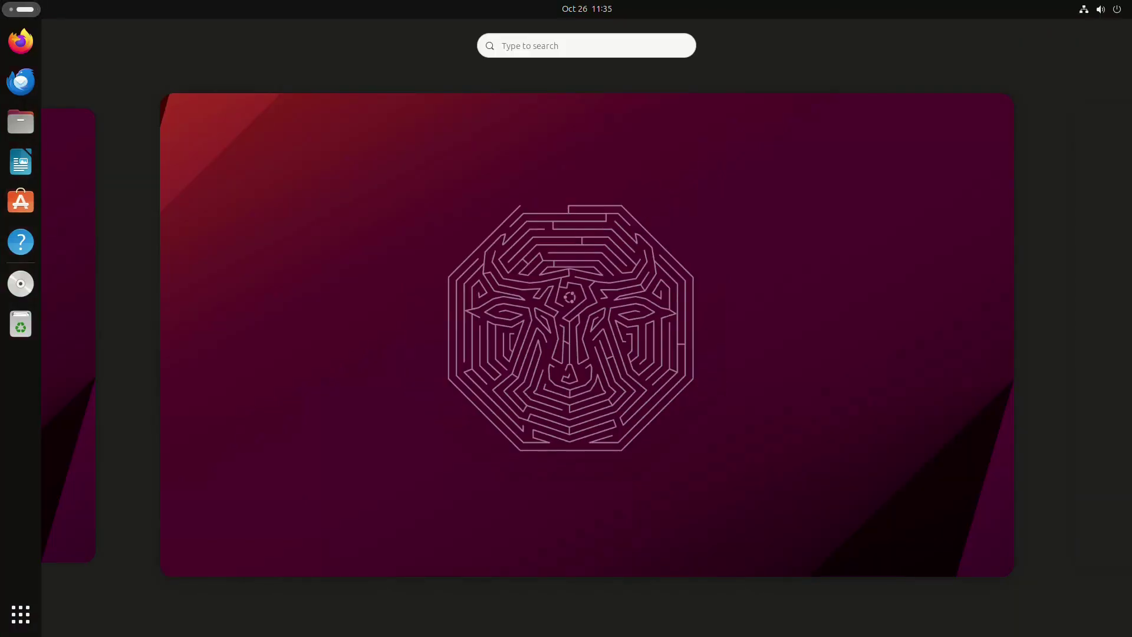
Find Settings from Show Applications and open its About page showing Ubuntu 23.10
click(21, 614)
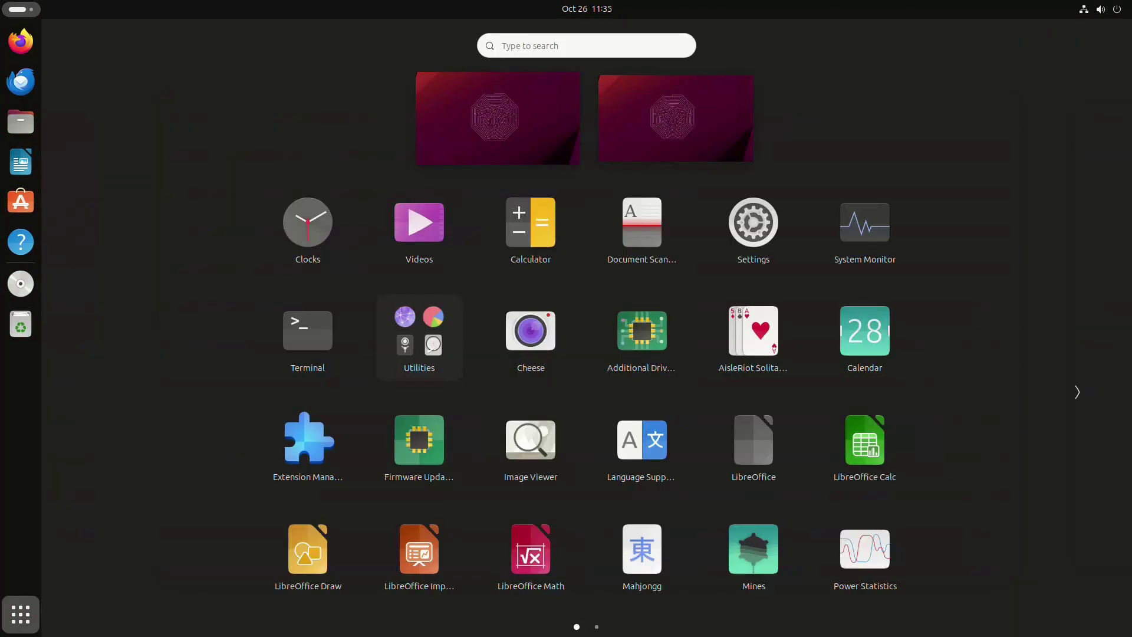
scroll(419, 336, down, 1)
scroll(419, 336, up, 1)
text(settings)
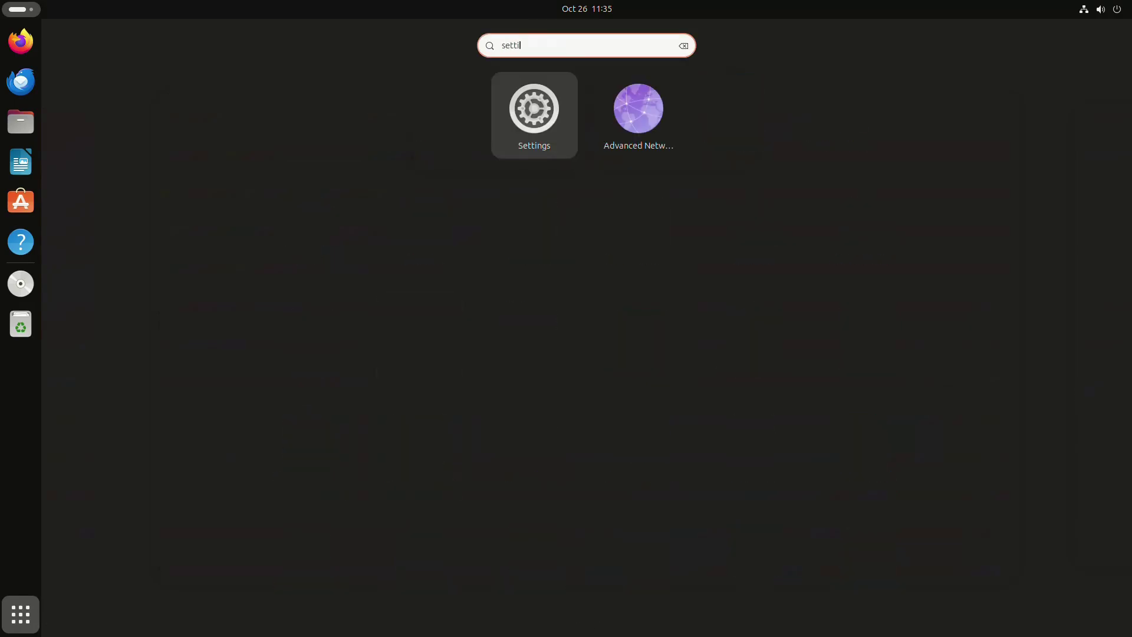
key(Return)
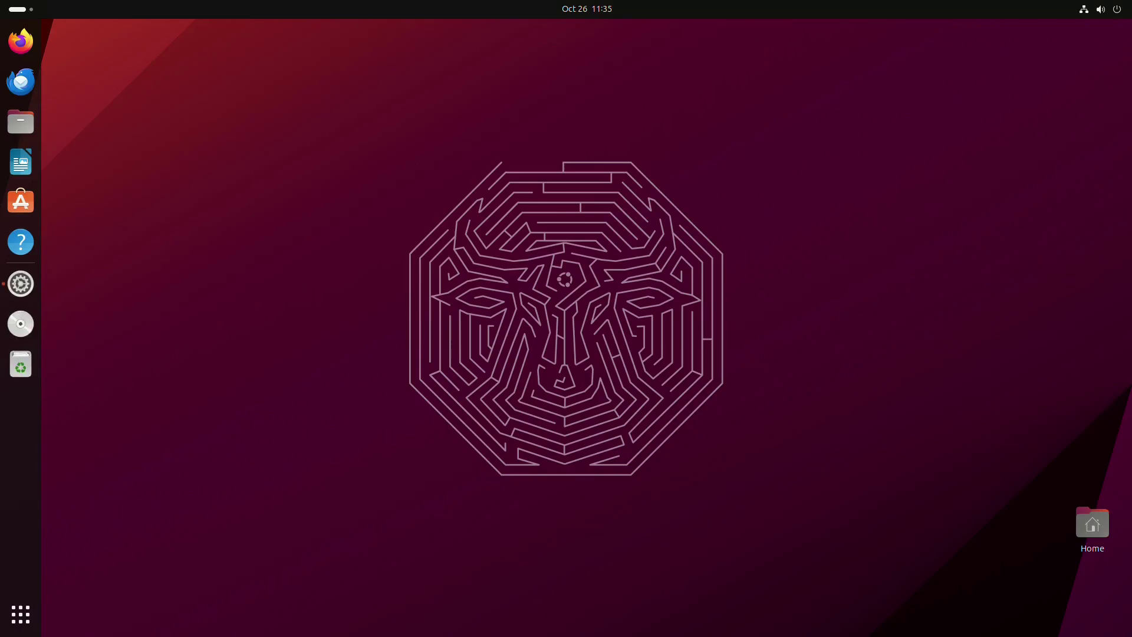
scroll(113, 265, down, 5)
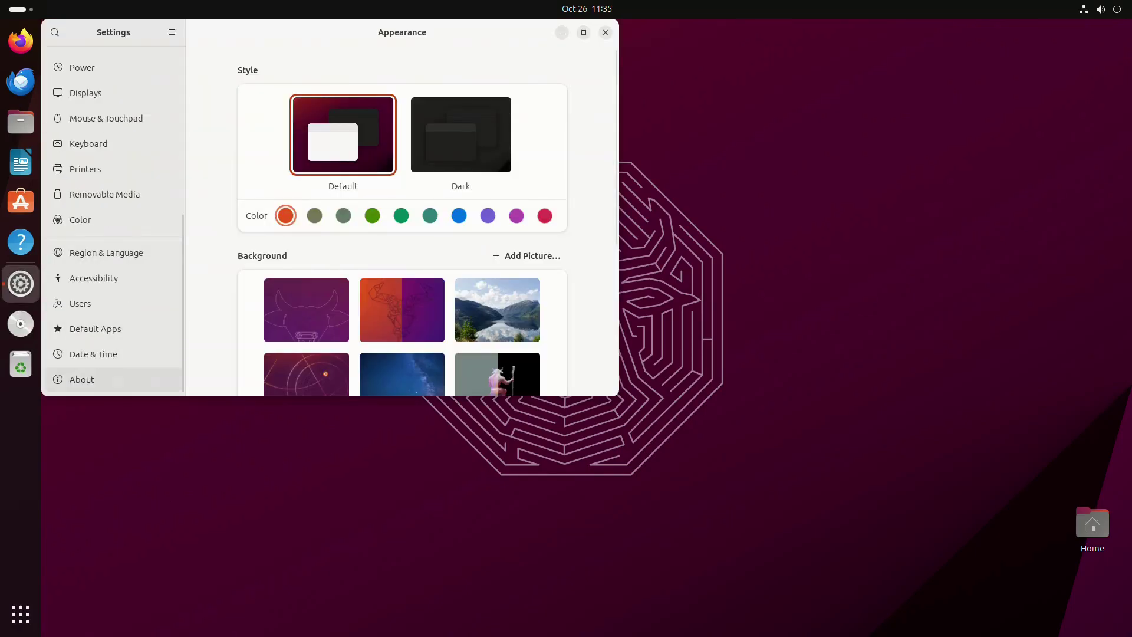
click(113, 379)
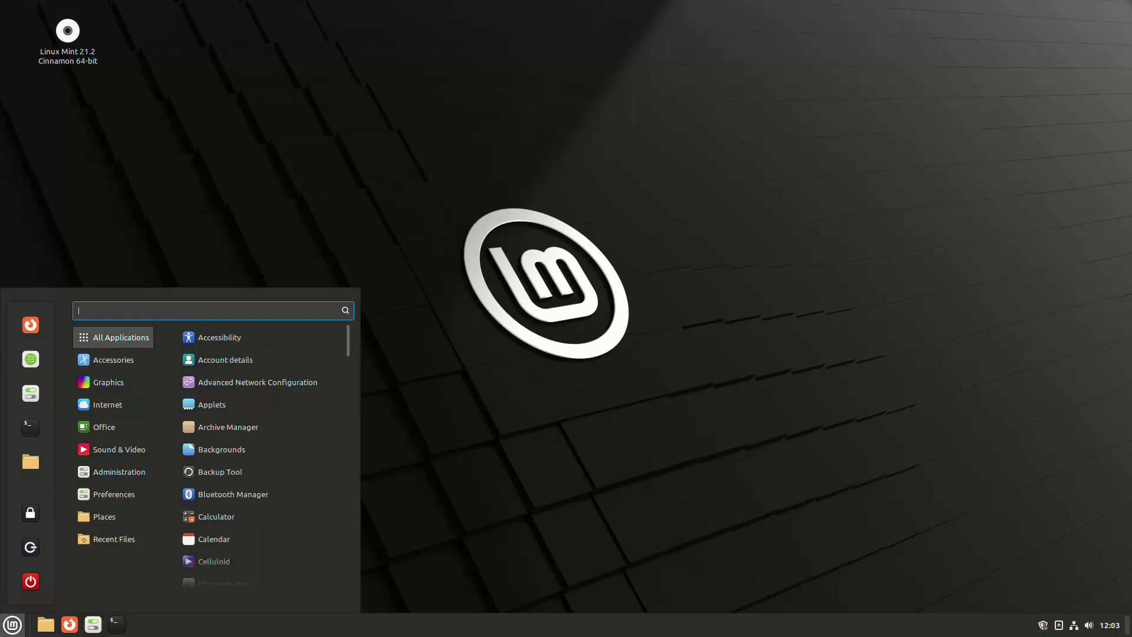
key(super)
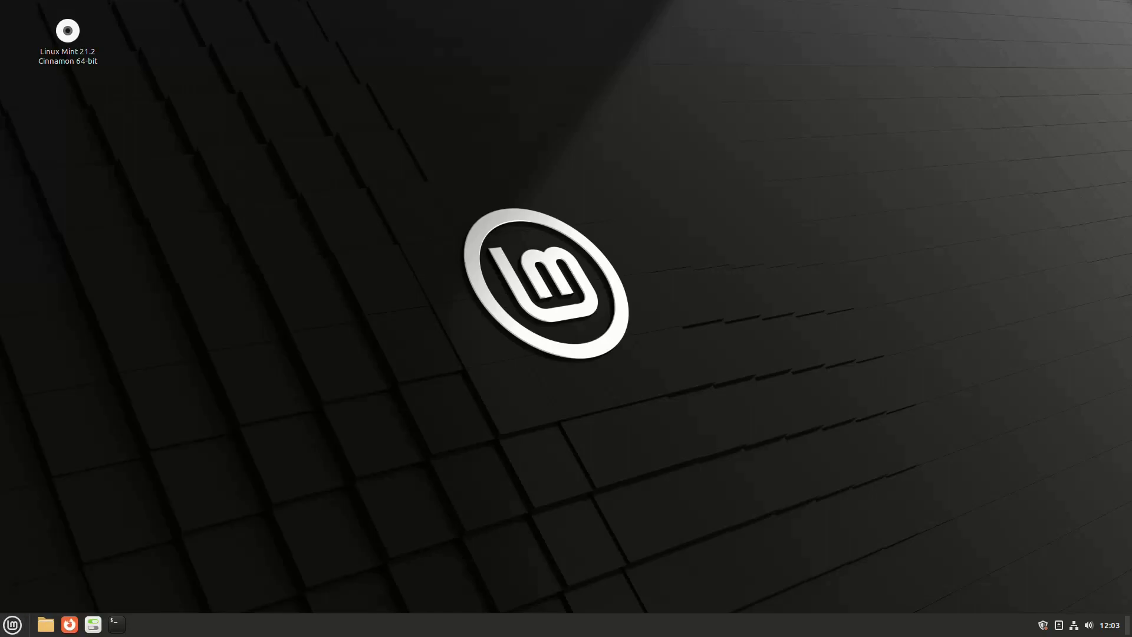
click(1110, 625)
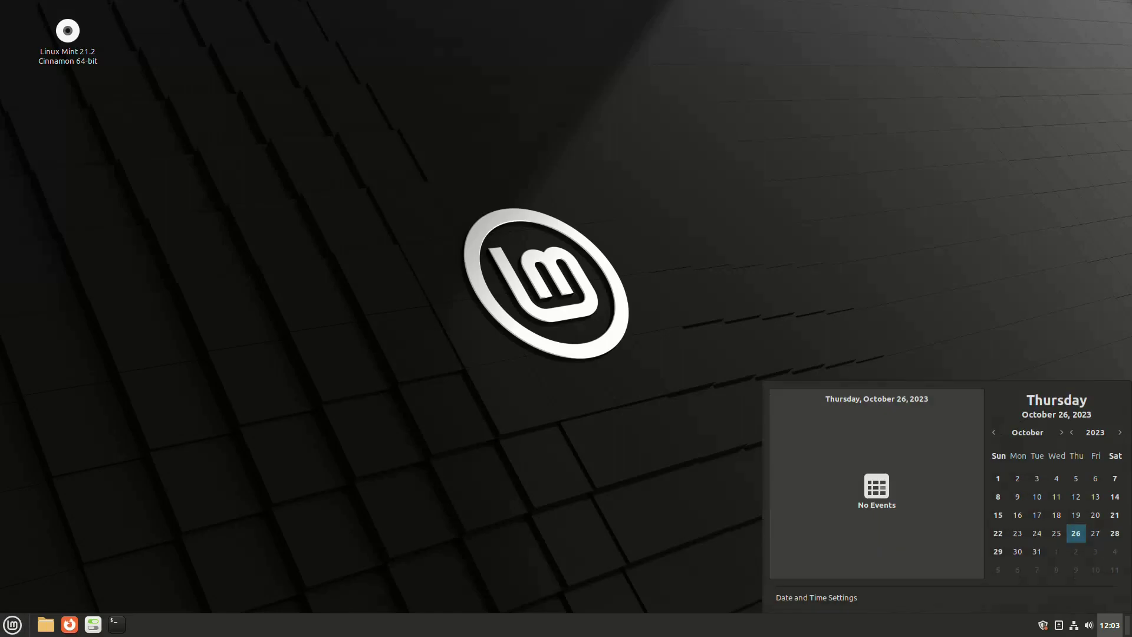
click(1089, 626)
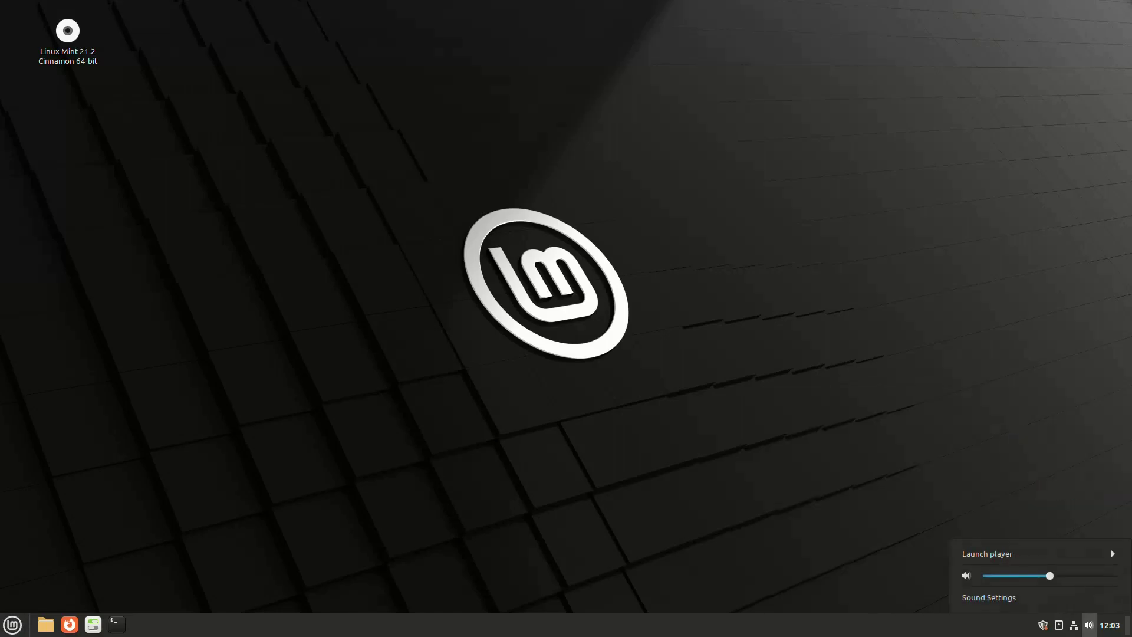
click(1090, 625)
click(93, 625)
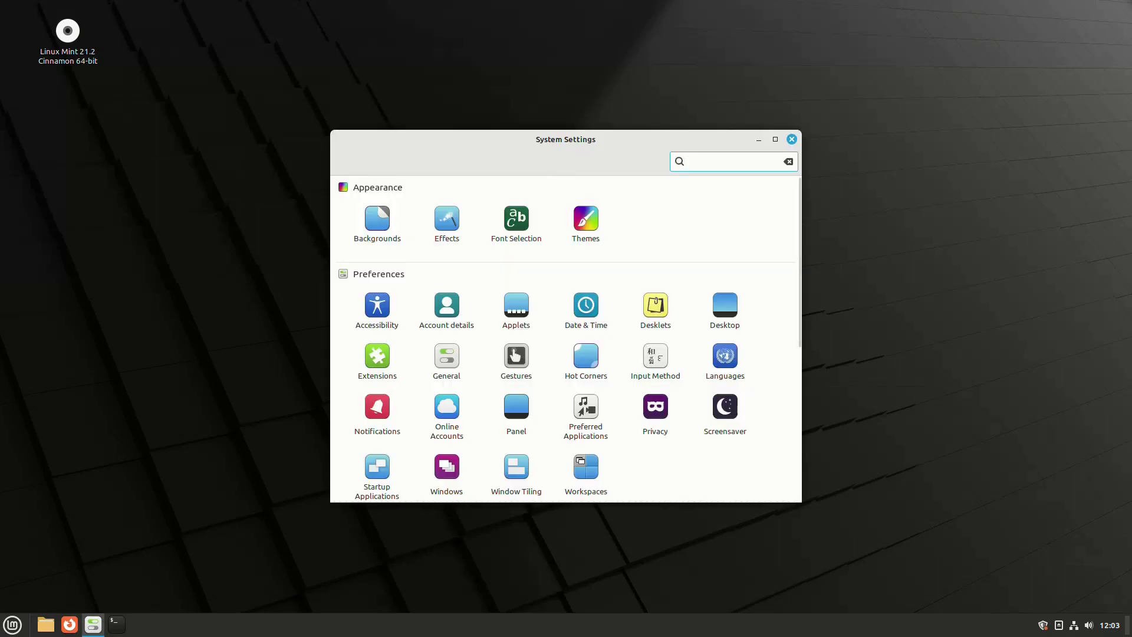
text(system)
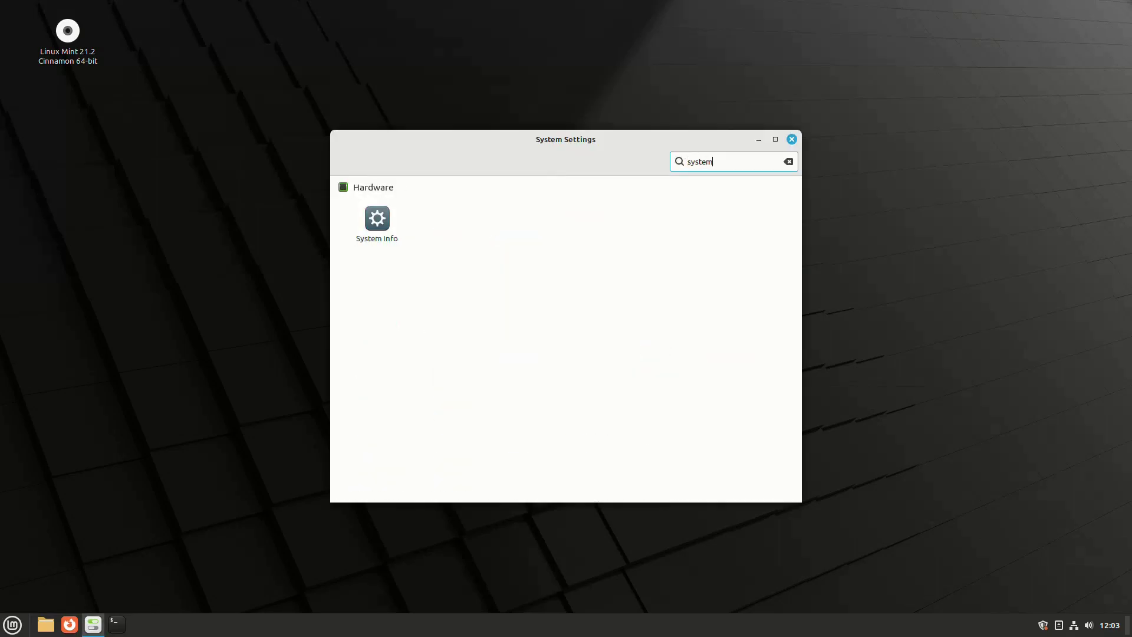
click(377, 223)
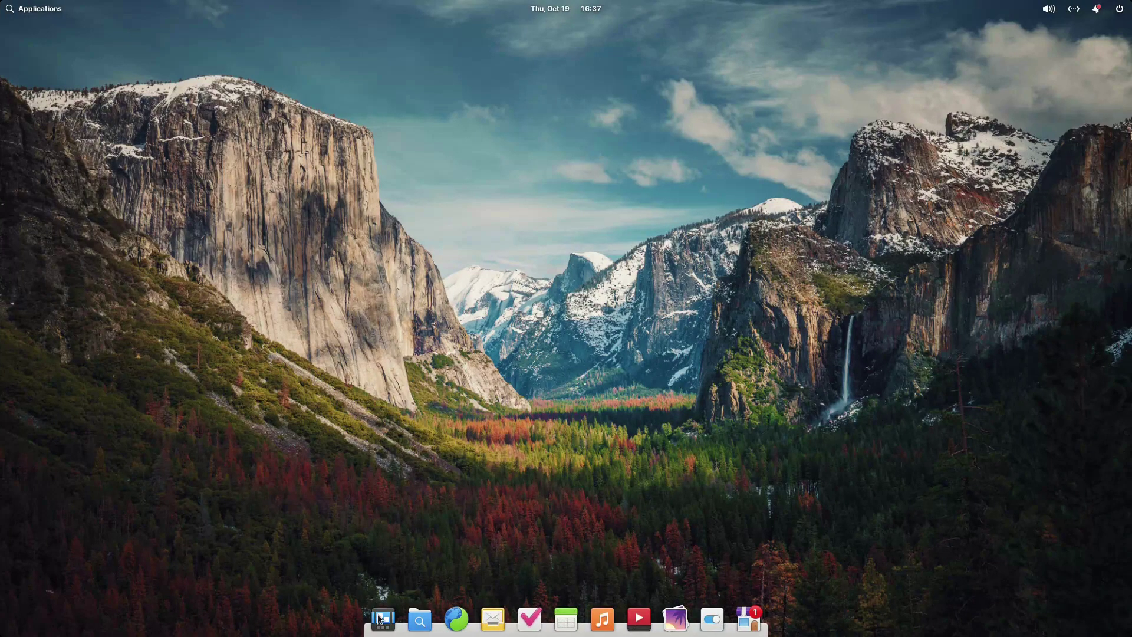
View elementary OS workspaces, applications list and calendar, then launch System Settings from the dock
click(379, 615)
click(341, 430)
click(41, 9)
scroll(256, 129, down, 2)
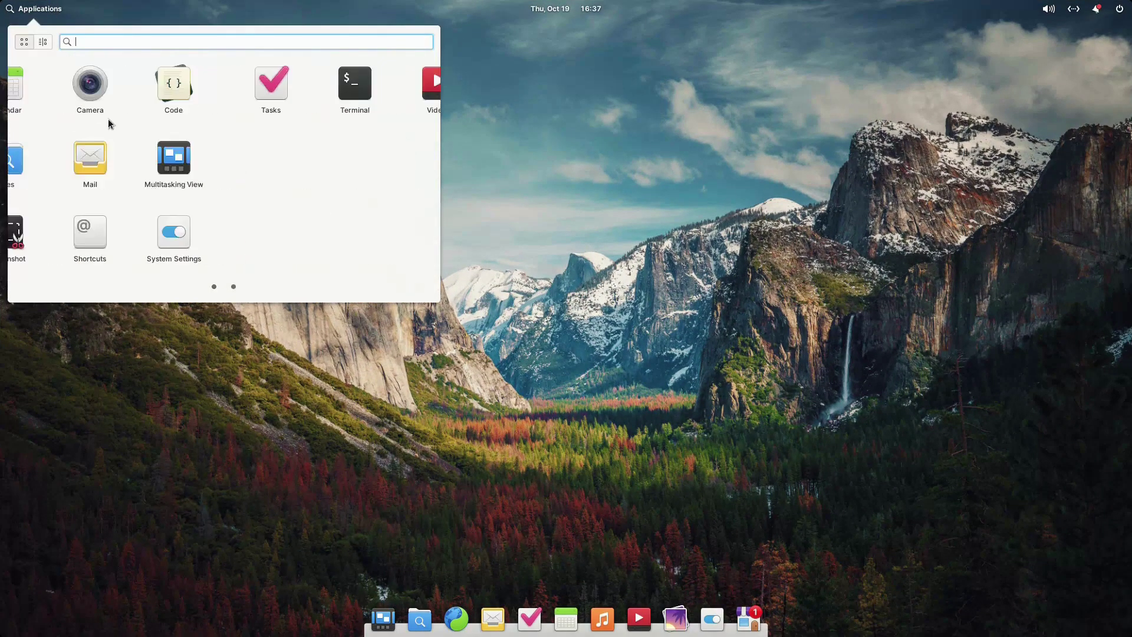
scroll(257, 130, up, 2)
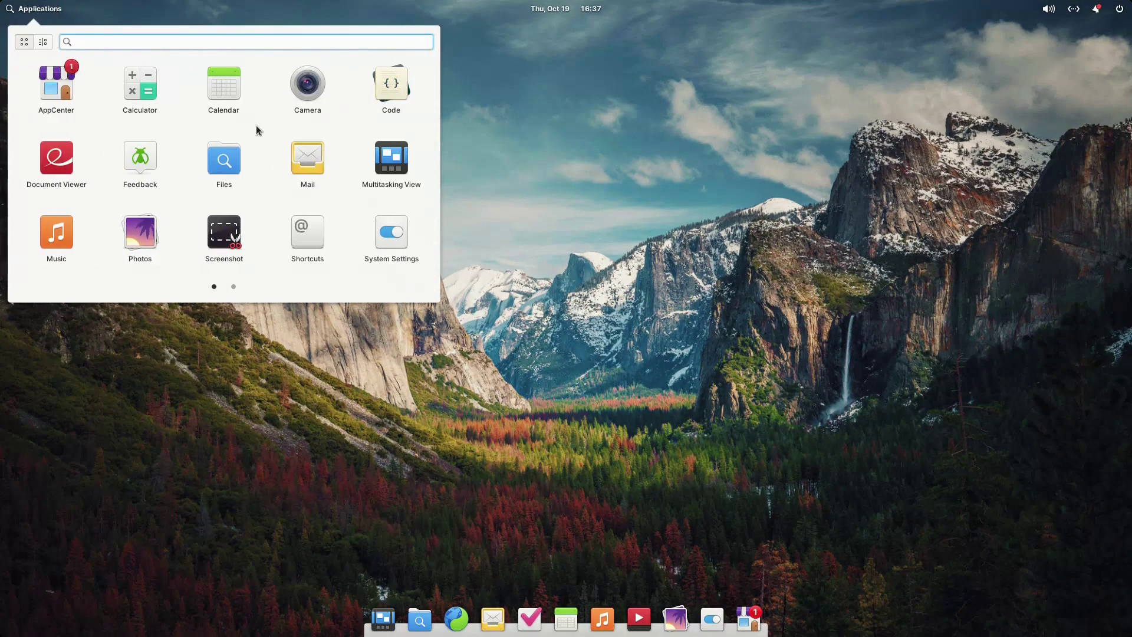
click(557, 9)
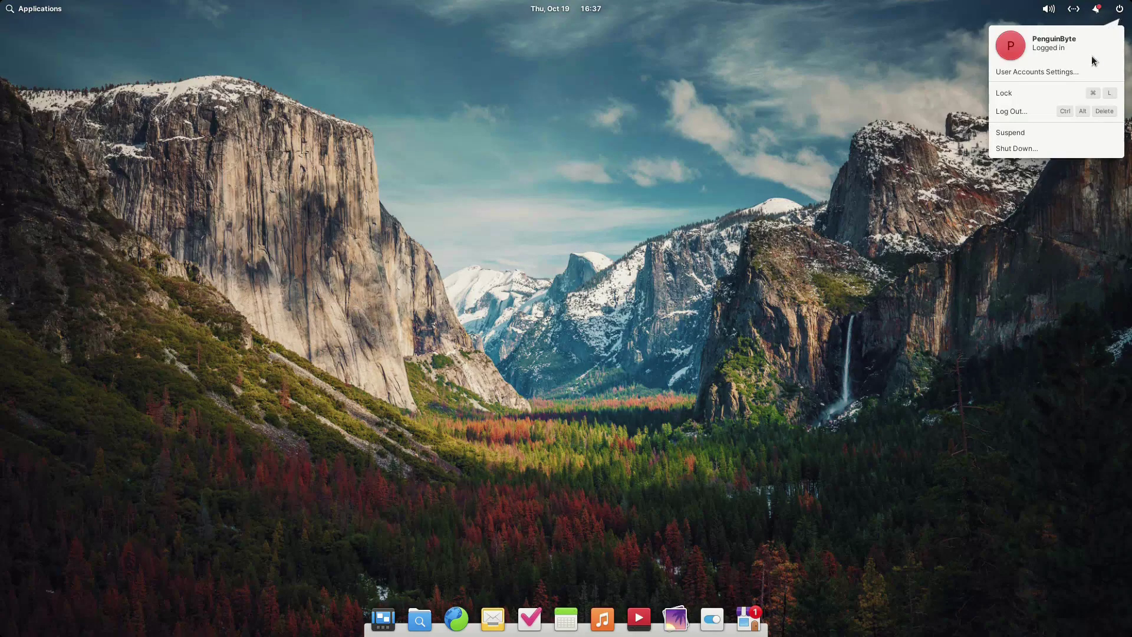
click(711, 618)
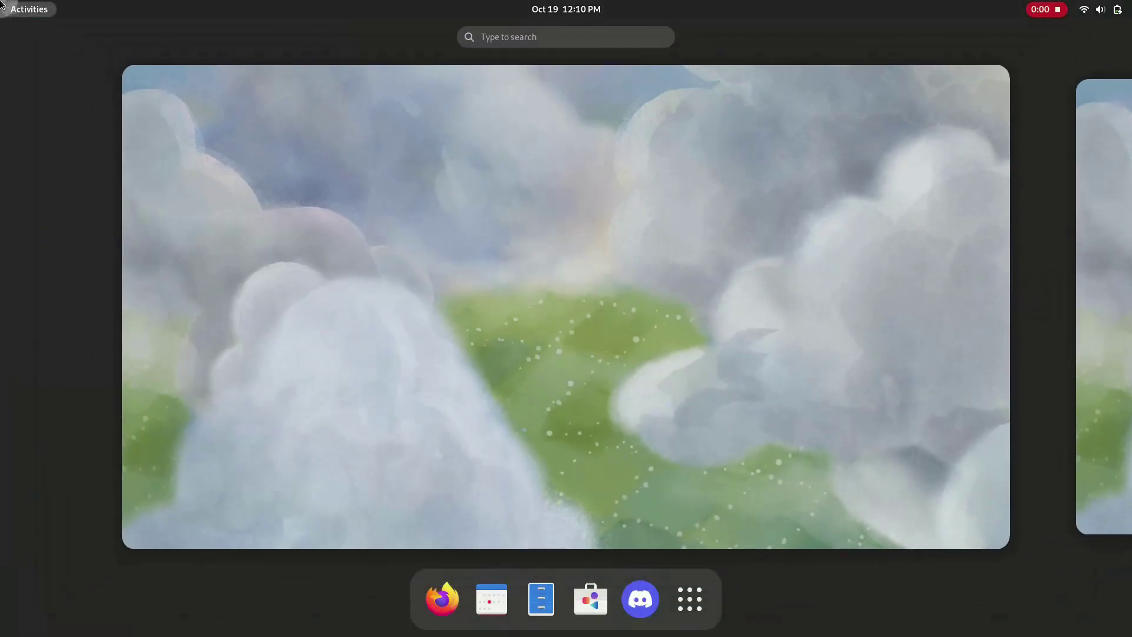
scroll(565, 305, down, 1)
scroll(565, 300, up, 1)
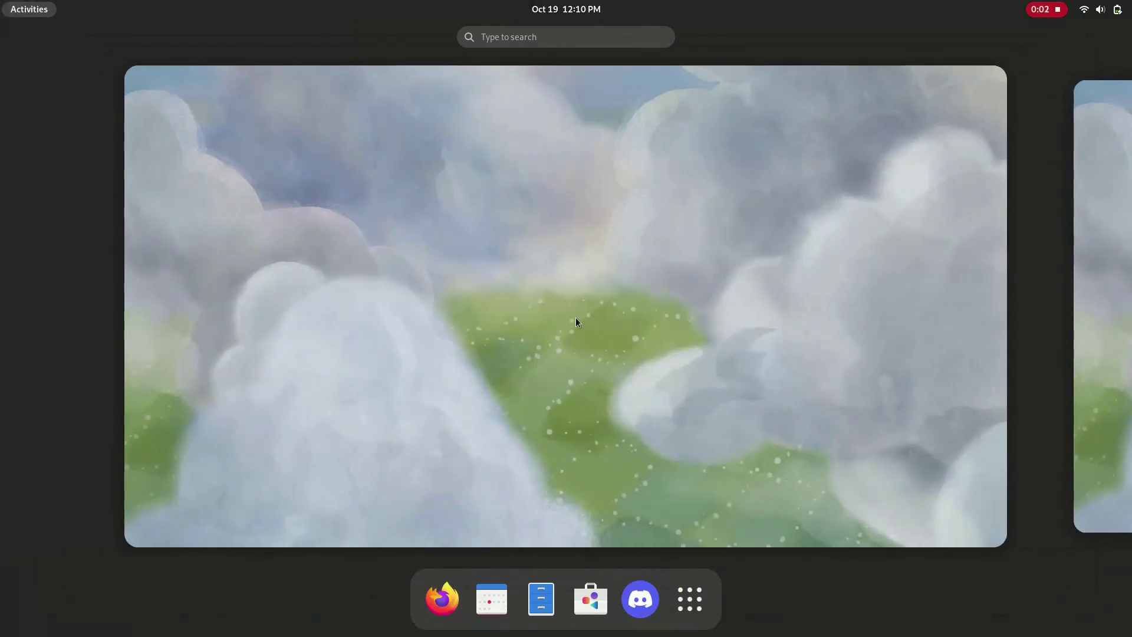
Preview Fedora's applications grid, then show the calendar and notifications panel
click(691, 599)
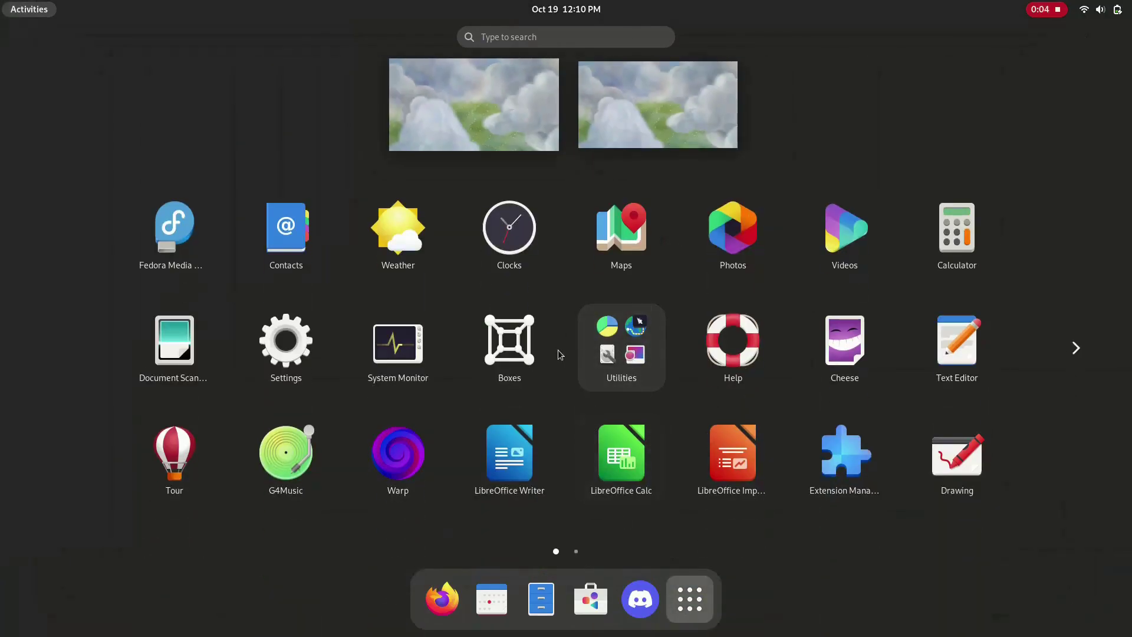
scroll(558, 354, down, 1)
scroll(559, 355, up, 1)
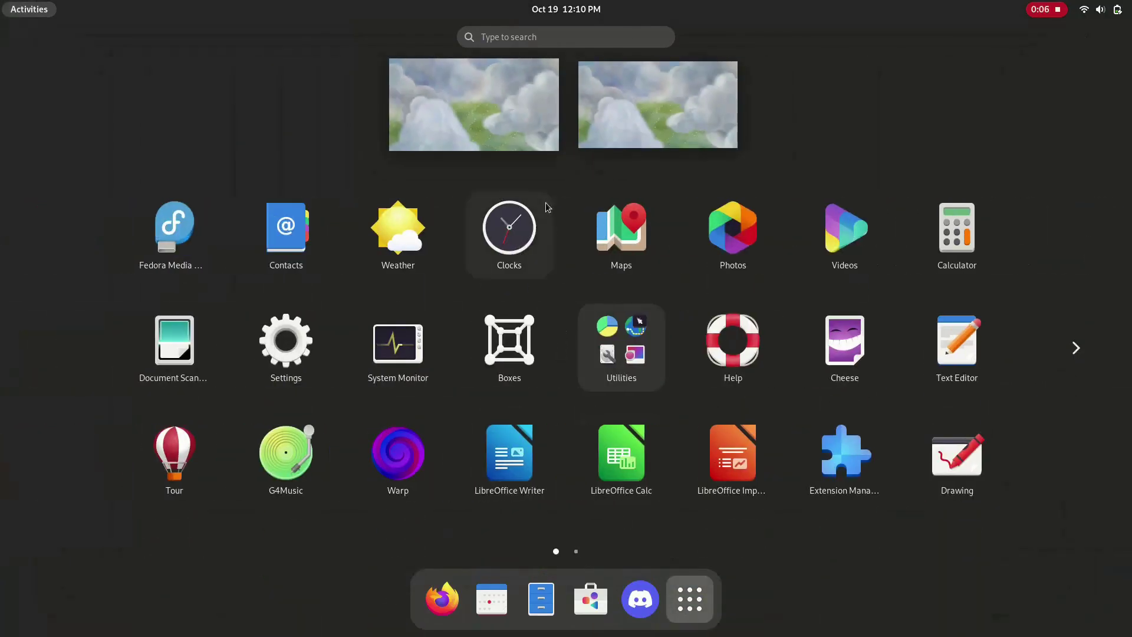
click(523, 137)
click(552, 10)
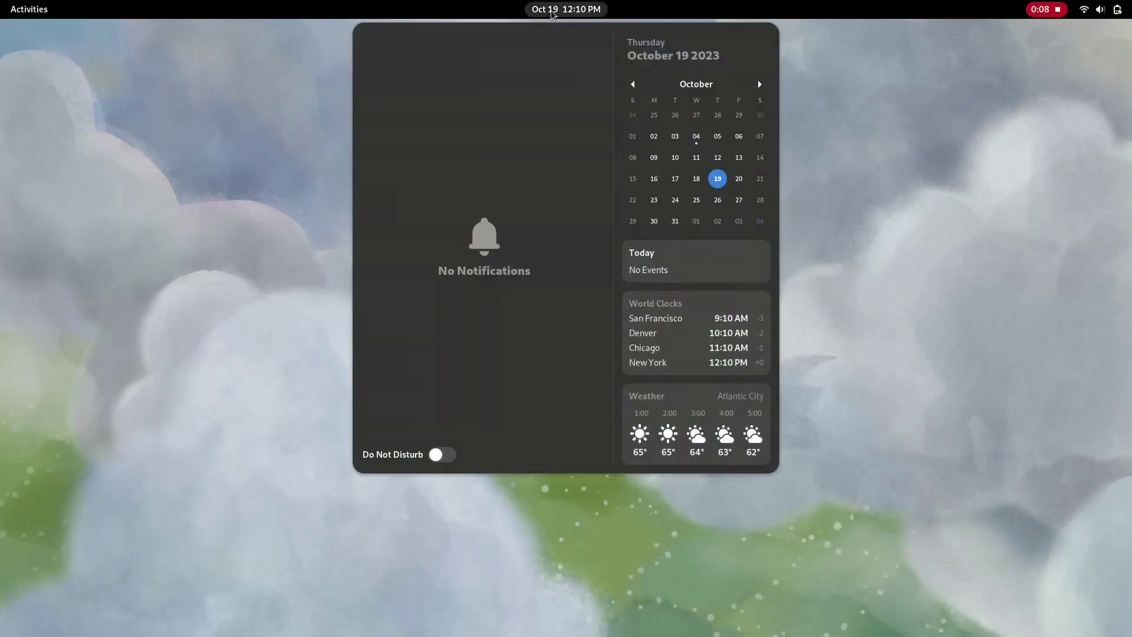
Expand the quick settings menu's Power Off, Wi-Fi and Power Mode options
click(1103, 10)
click(1106, 46)
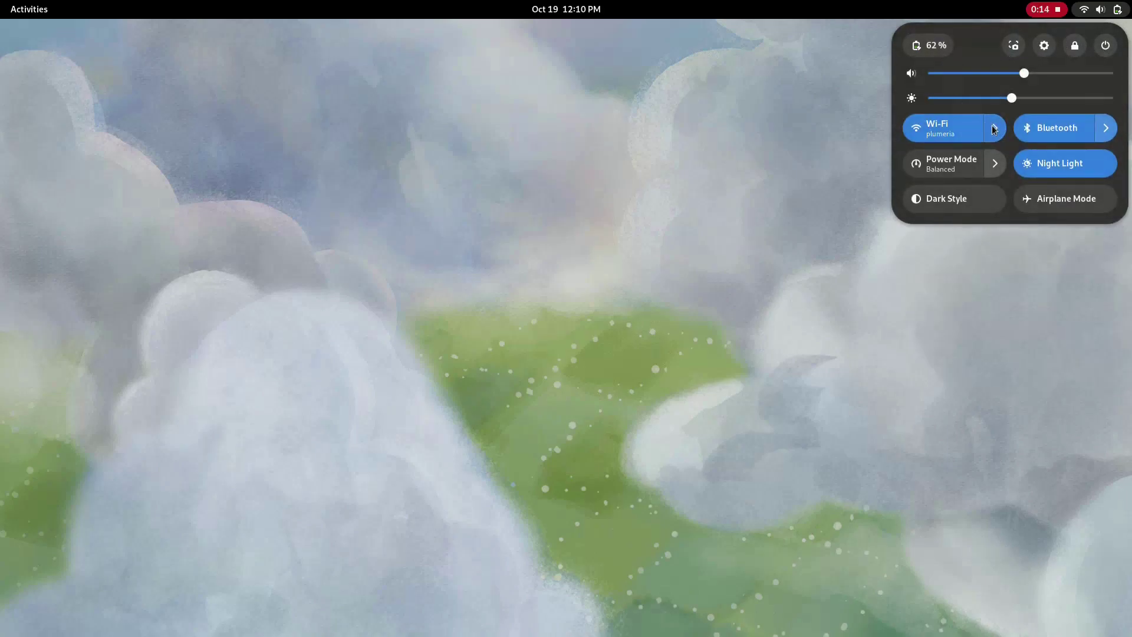
click(993, 127)
click(996, 165)
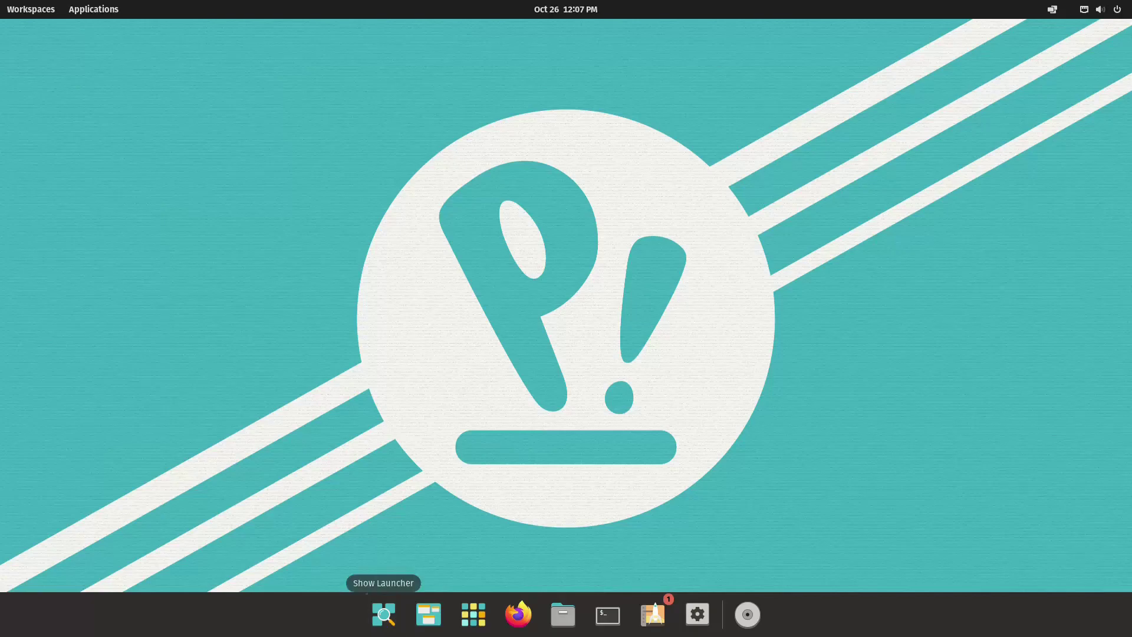
Preview Pop!_OS launcher, workspaces and applications, then open Settings to the 22.04 LTS About page
click(383, 613)
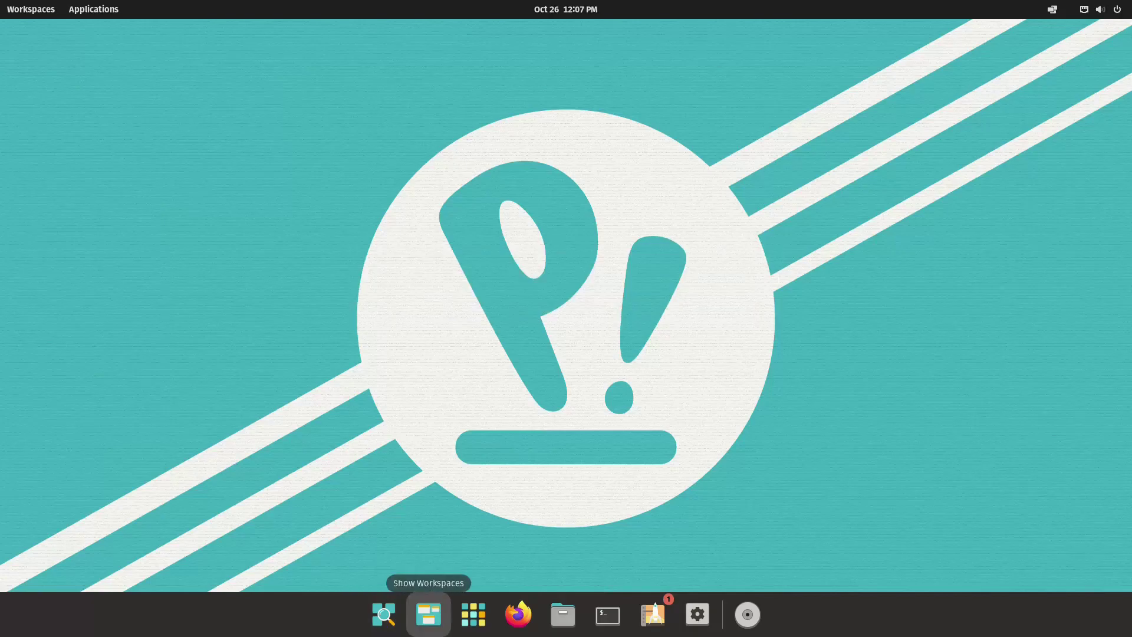
click(428, 614)
click(428, 613)
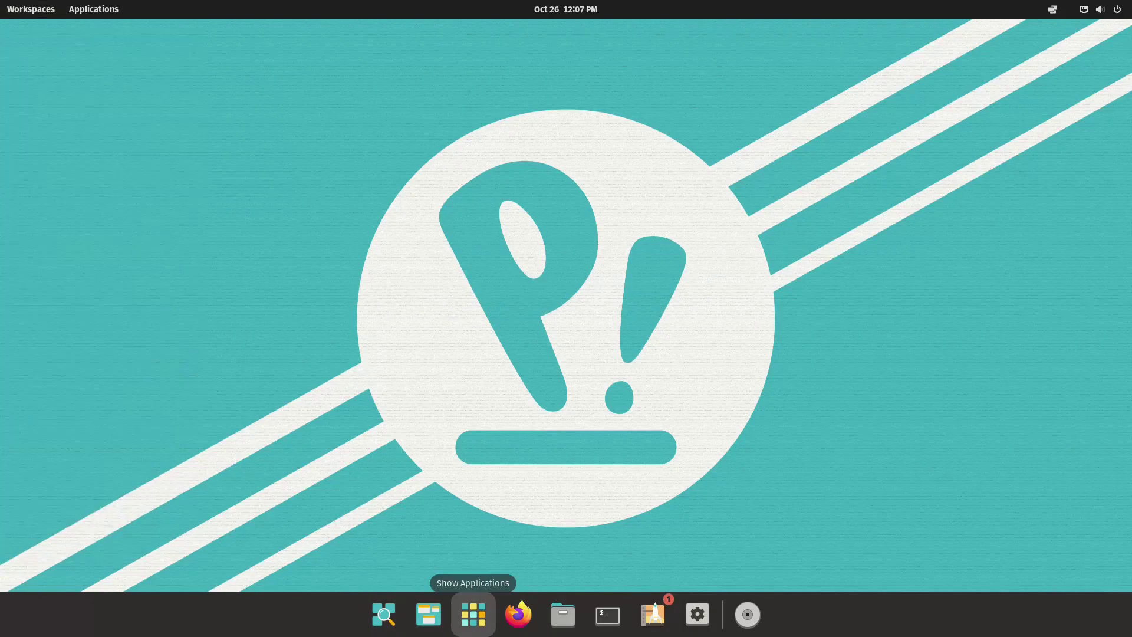
click(474, 613)
click(473, 613)
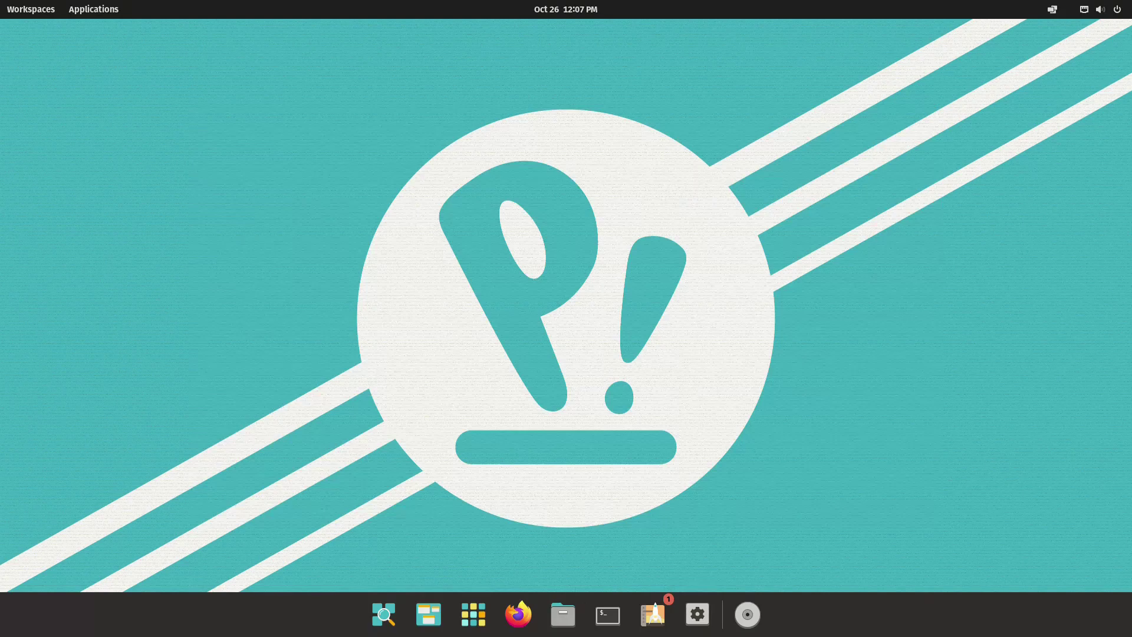
click(697, 614)
scroll(340, 354, down, 6)
scroll(341, 354, down, 4)
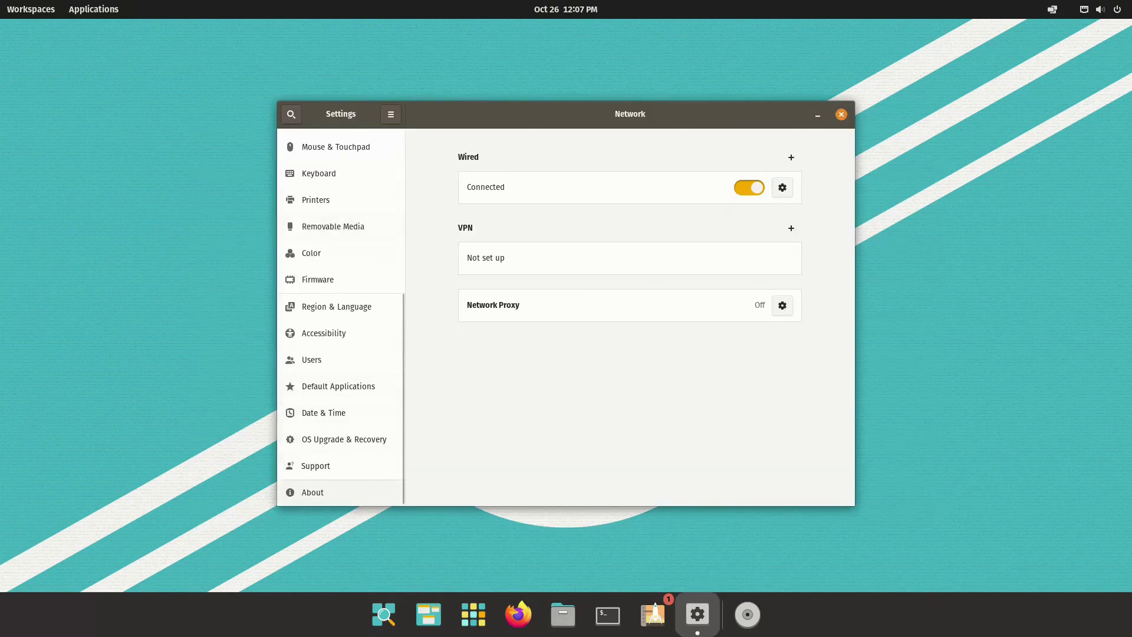
click(313, 492)
scroll(631, 318, down, 3)
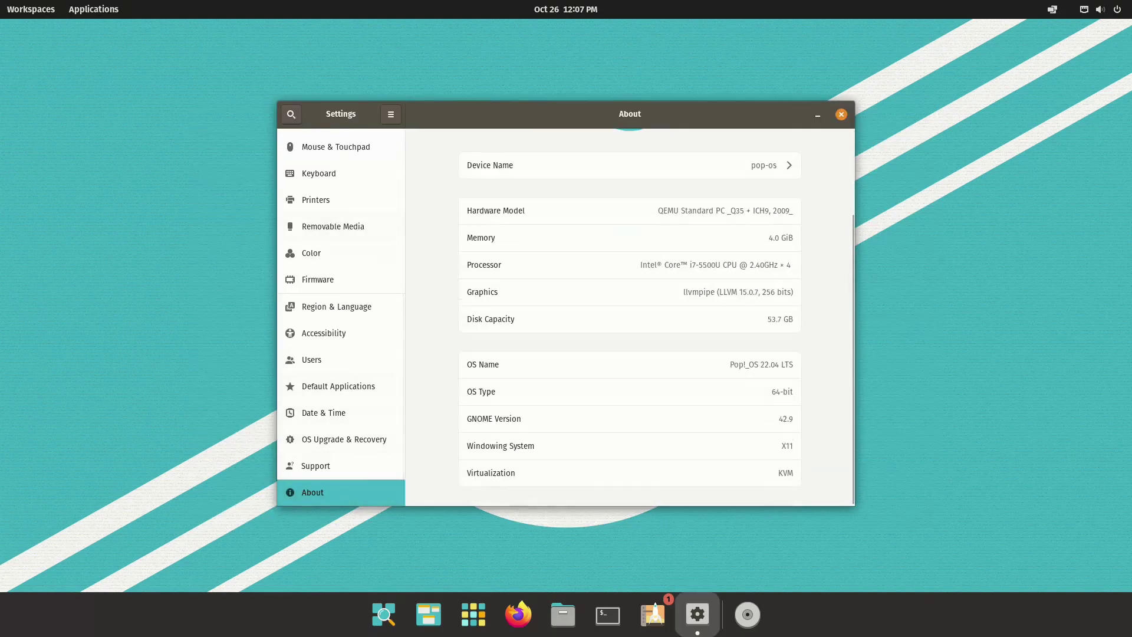